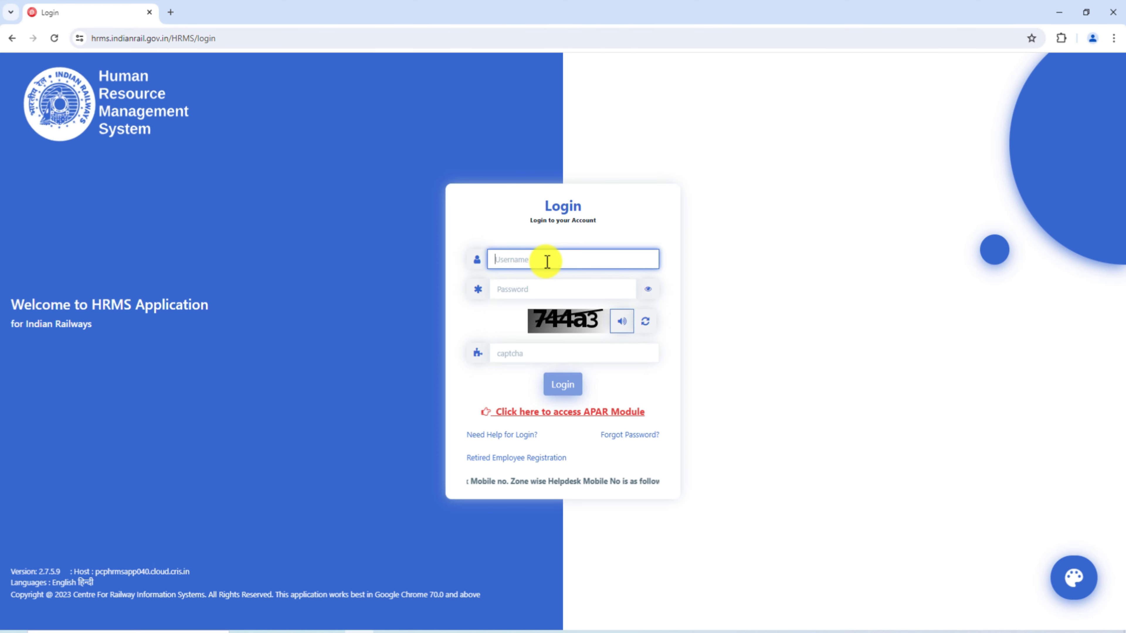
Log in with the account username, password, captcha and OTP, and skip the feedback rating for the application
click(519, 293)
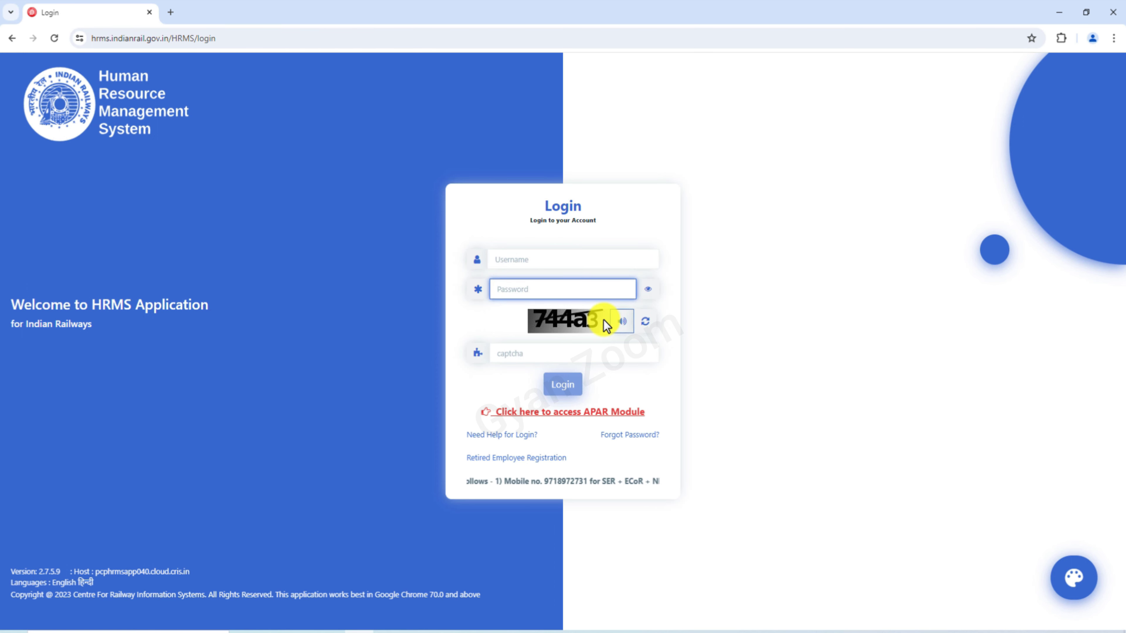
click(541, 353)
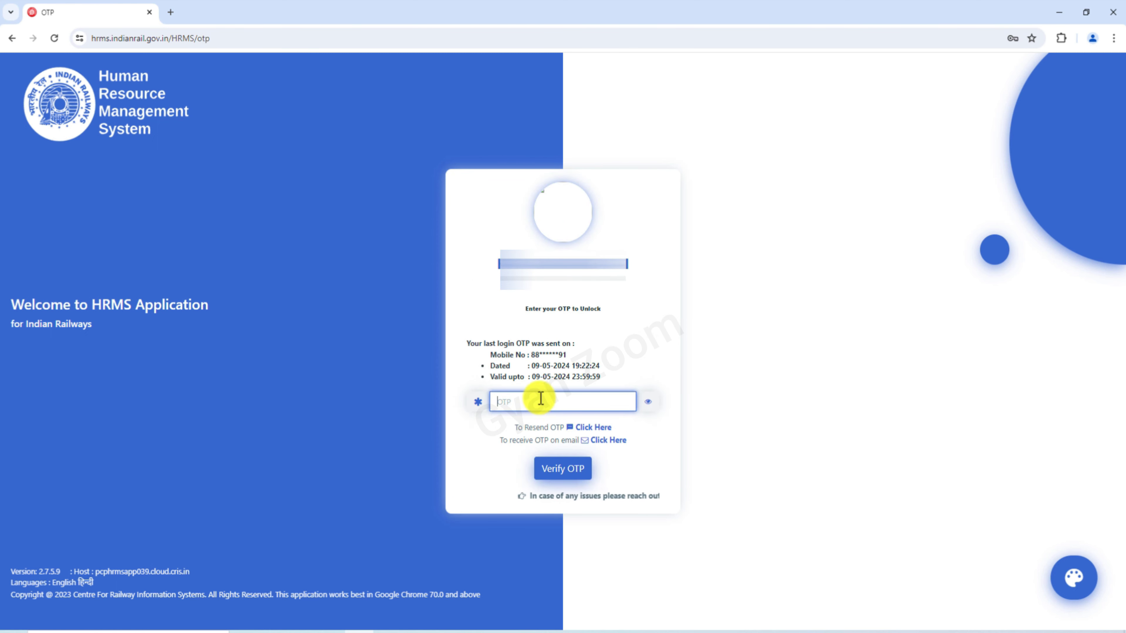
key(ctrl+v)
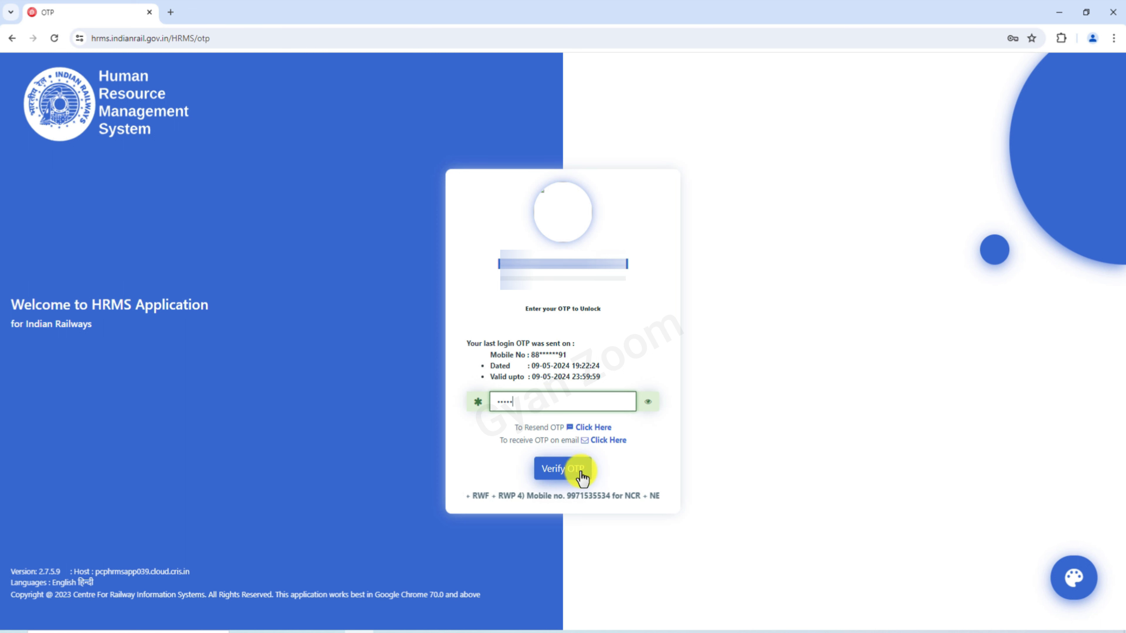
click(563, 469)
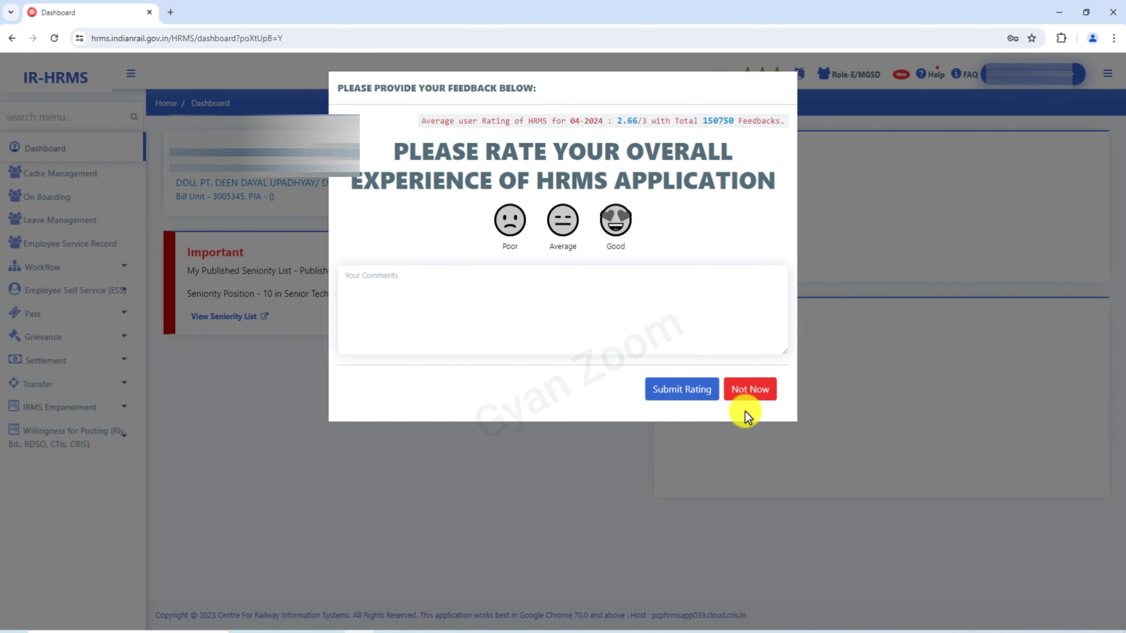
click(760, 394)
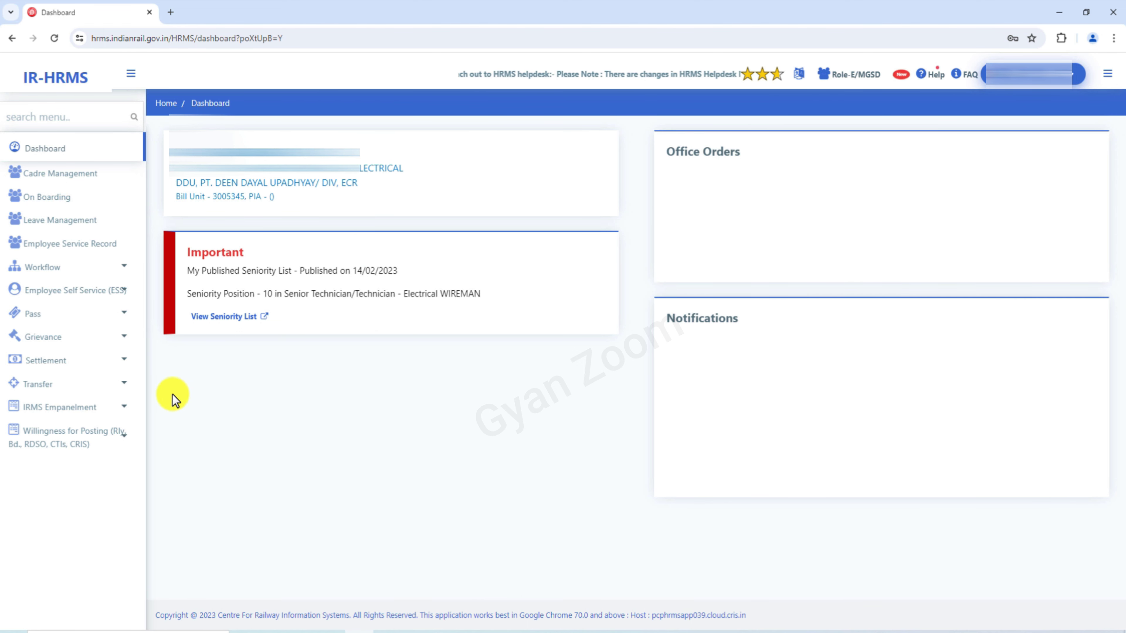
Open the e-Pass/e-PTO application, choose PRIVILEGE PASS as the pass type, and start an application for a 2024 full set
click(88, 317)
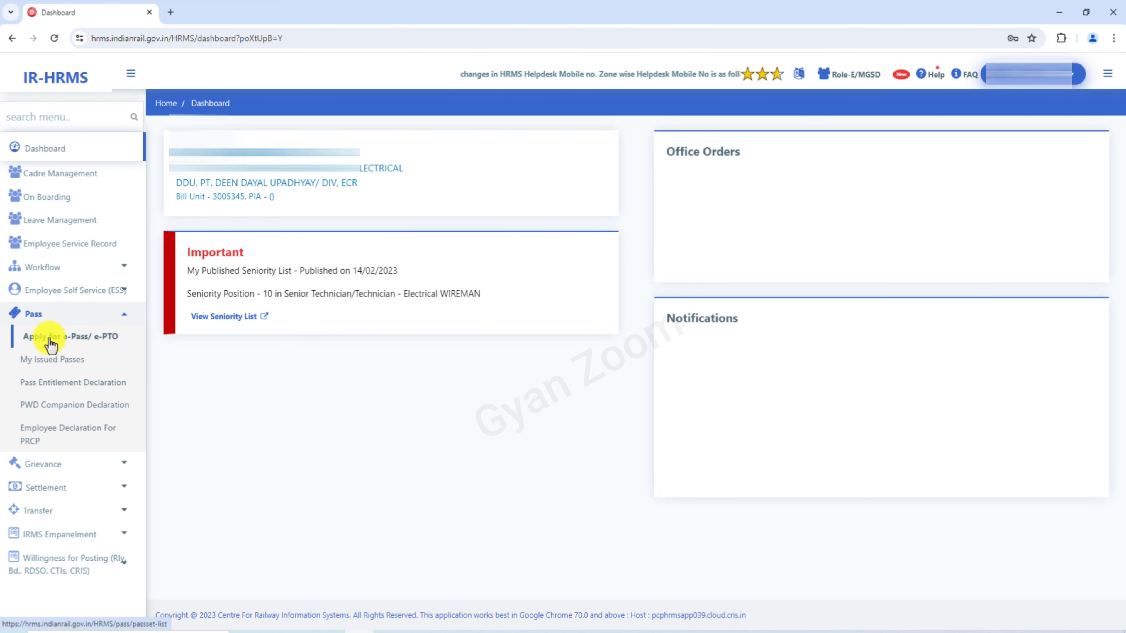
click(79, 339)
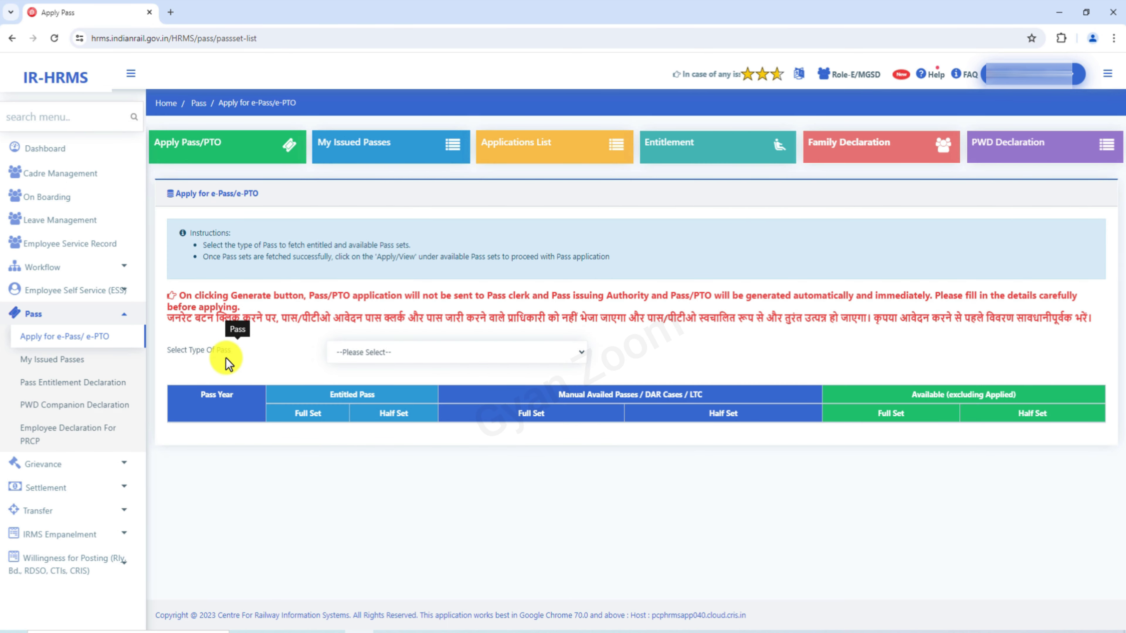
click(534, 359)
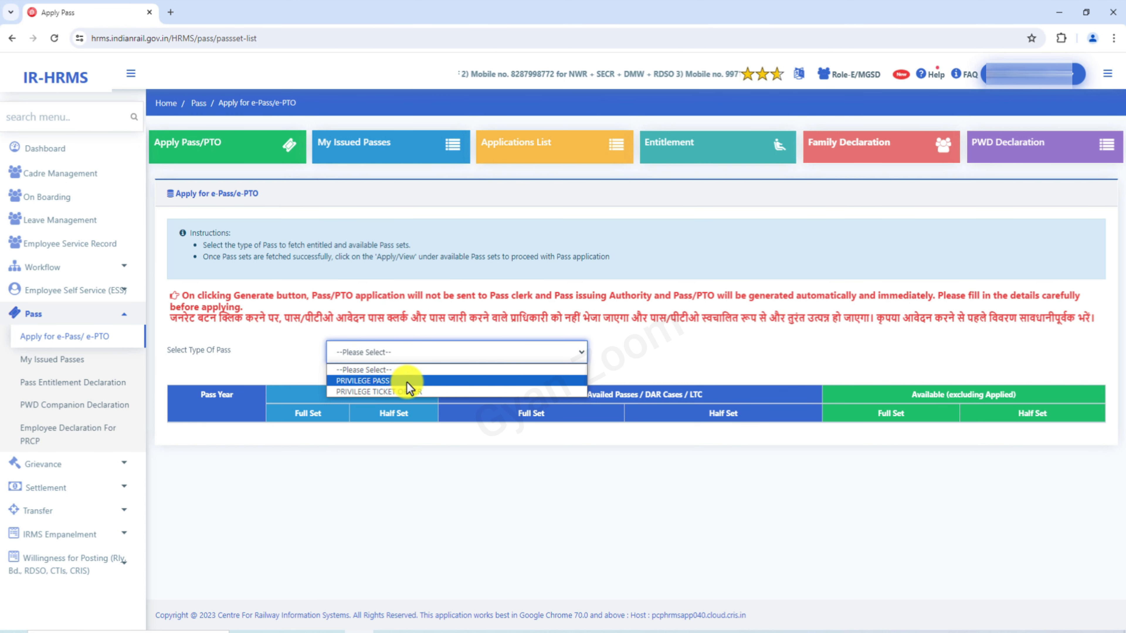
click(421, 380)
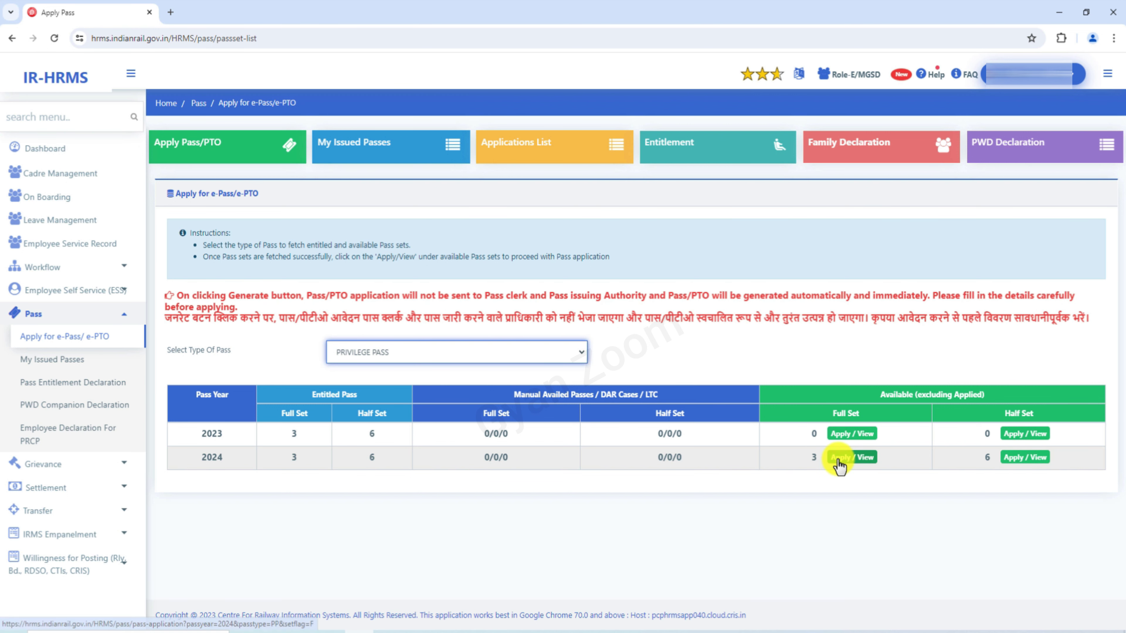
click(852, 457)
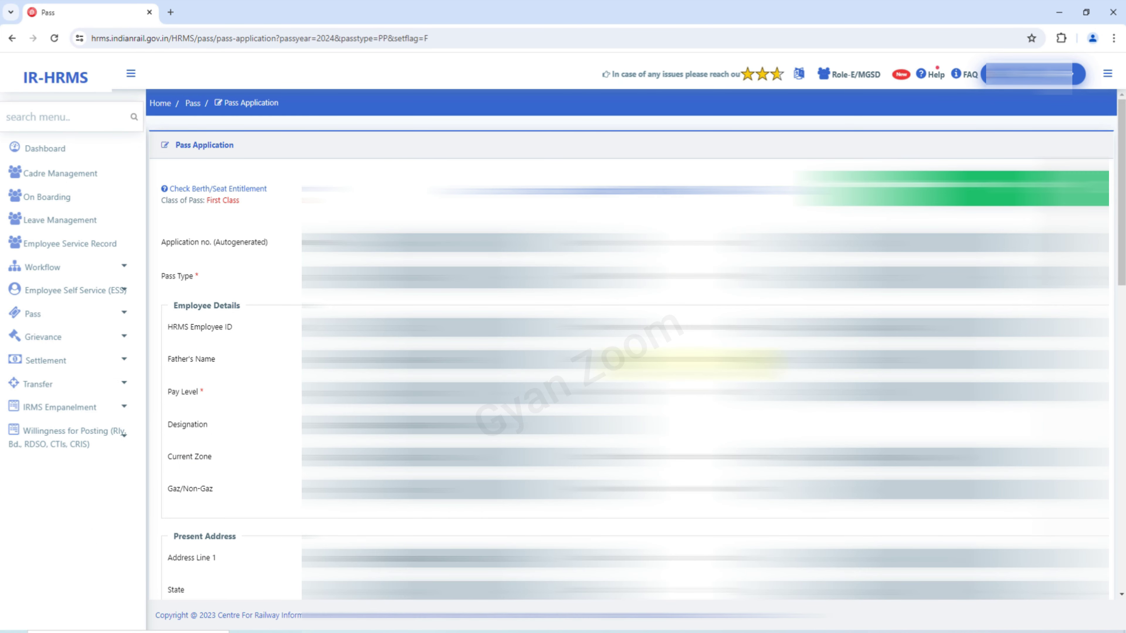
Set the outward journey from SAHARSA JUNCTION (SHC) to NEW DELHI (NDLS)
scroll(181, 294, down, 10)
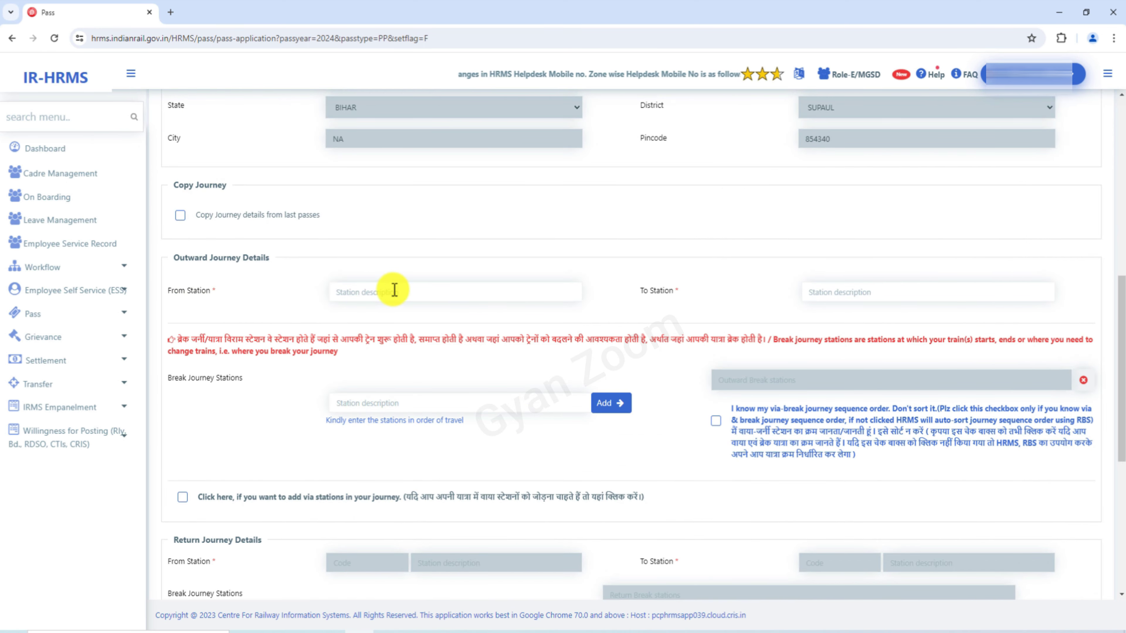
click(375, 291)
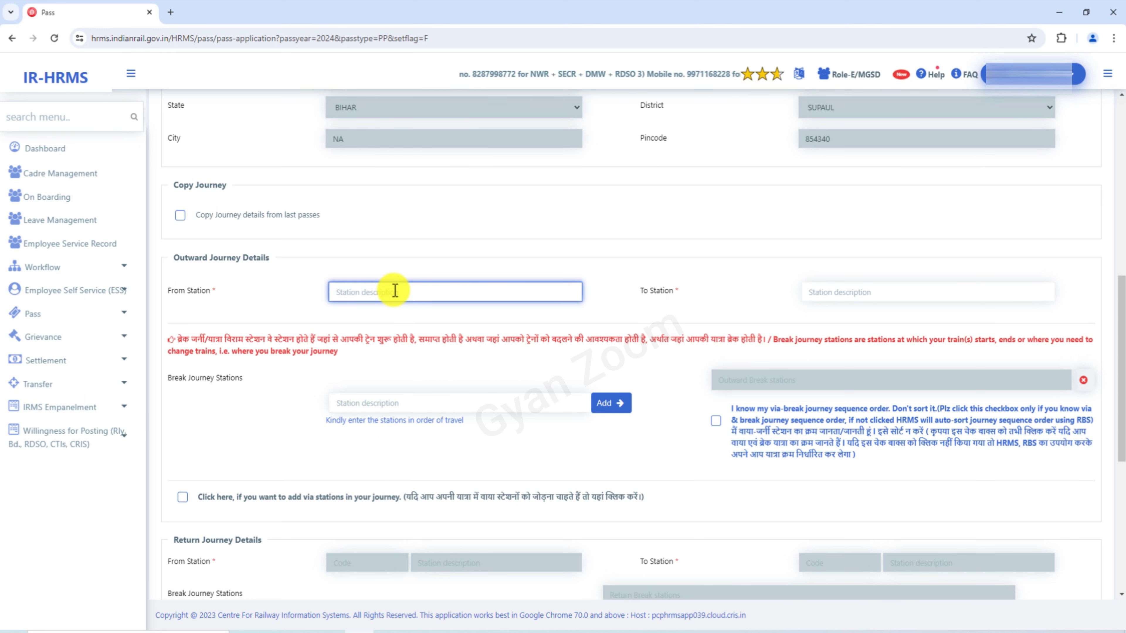
text(shc)
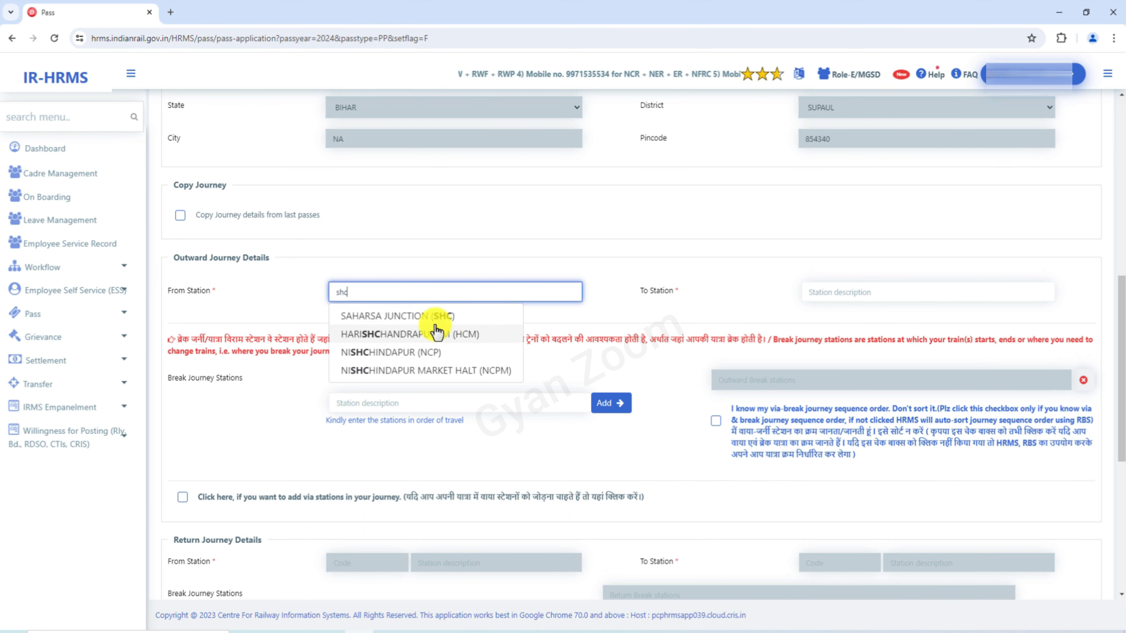
click(420, 317)
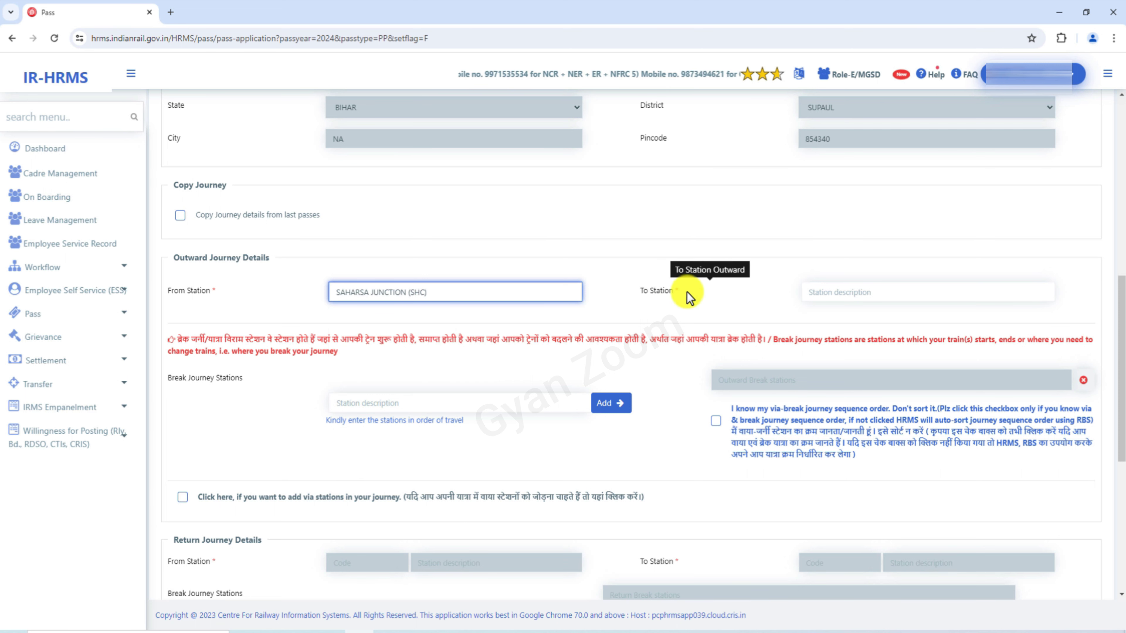
click(847, 291)
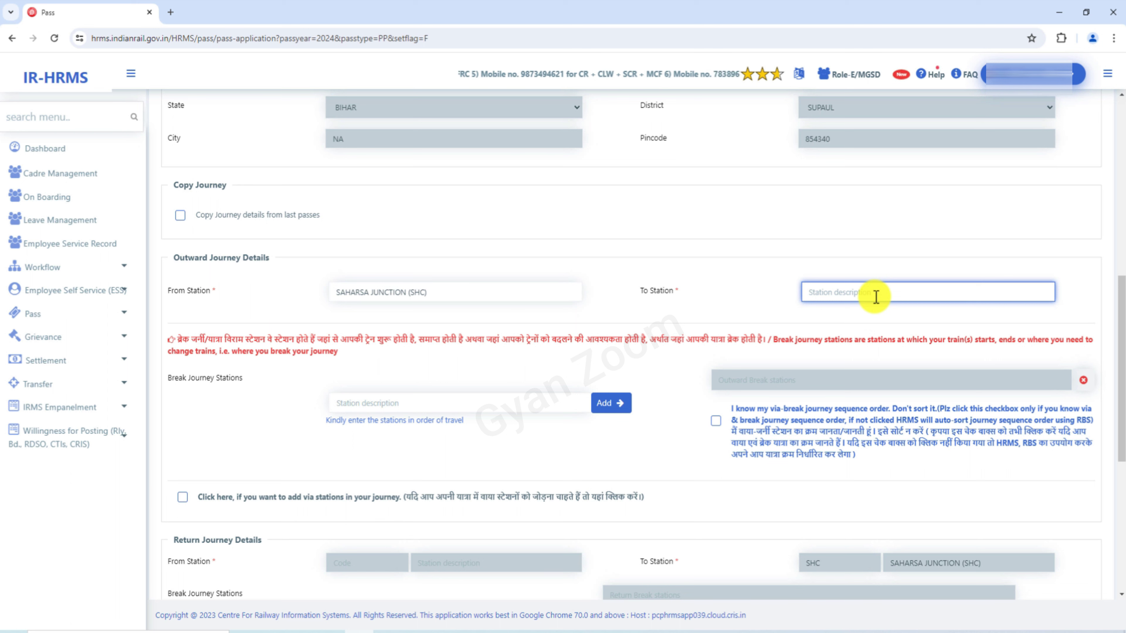
text(ndls)
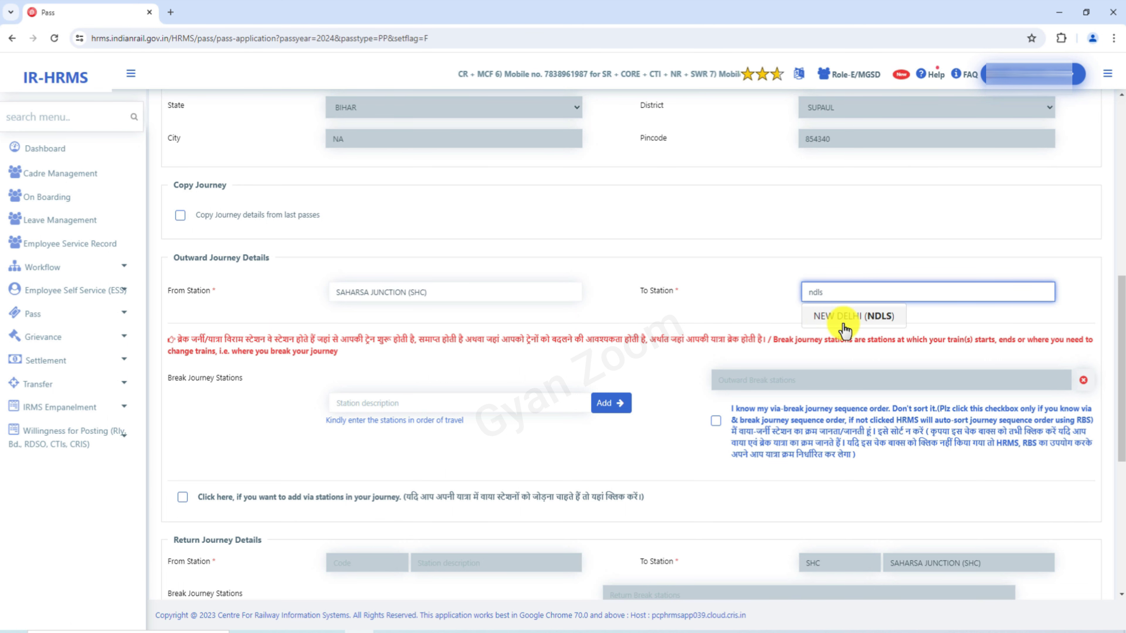
click(851, 317)
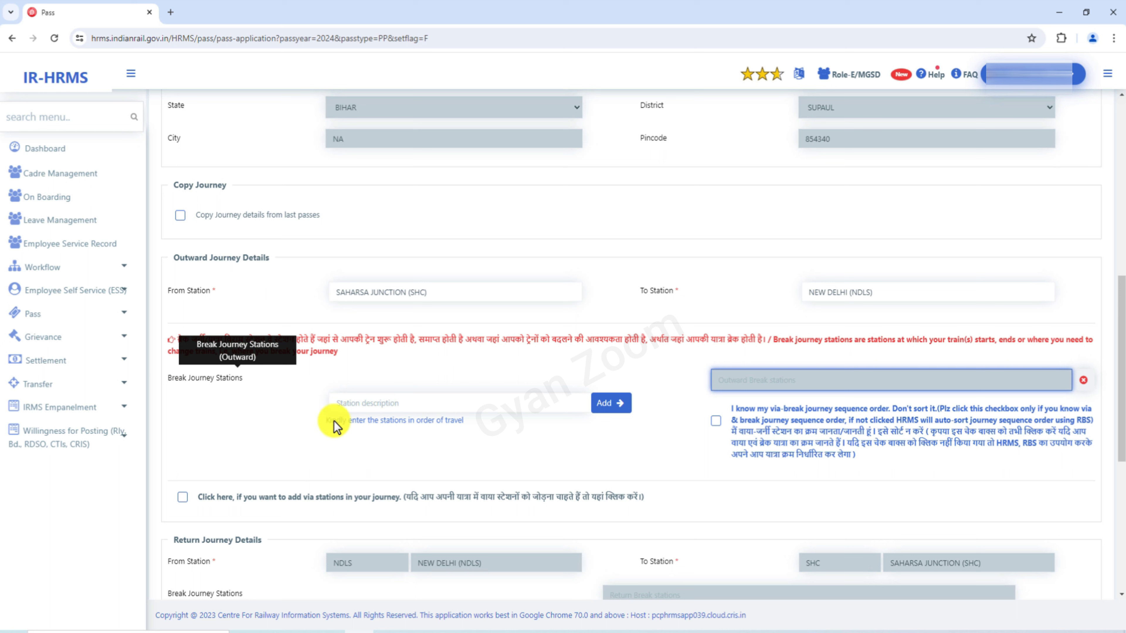
Add PATNA JUNCTION (PNBE) and PT. DEEN DAYAL UPADHYAYA JUNCTION (DDU) as outward break journey stations, in that order
click(371, 402)
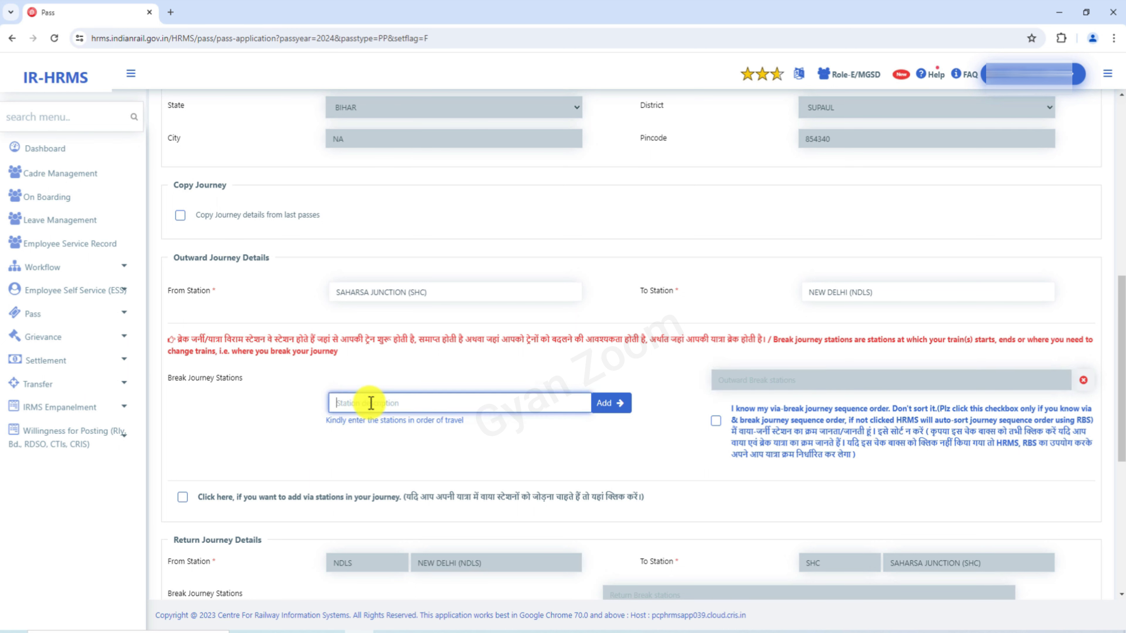
text(pnbe)
click(390, 431)
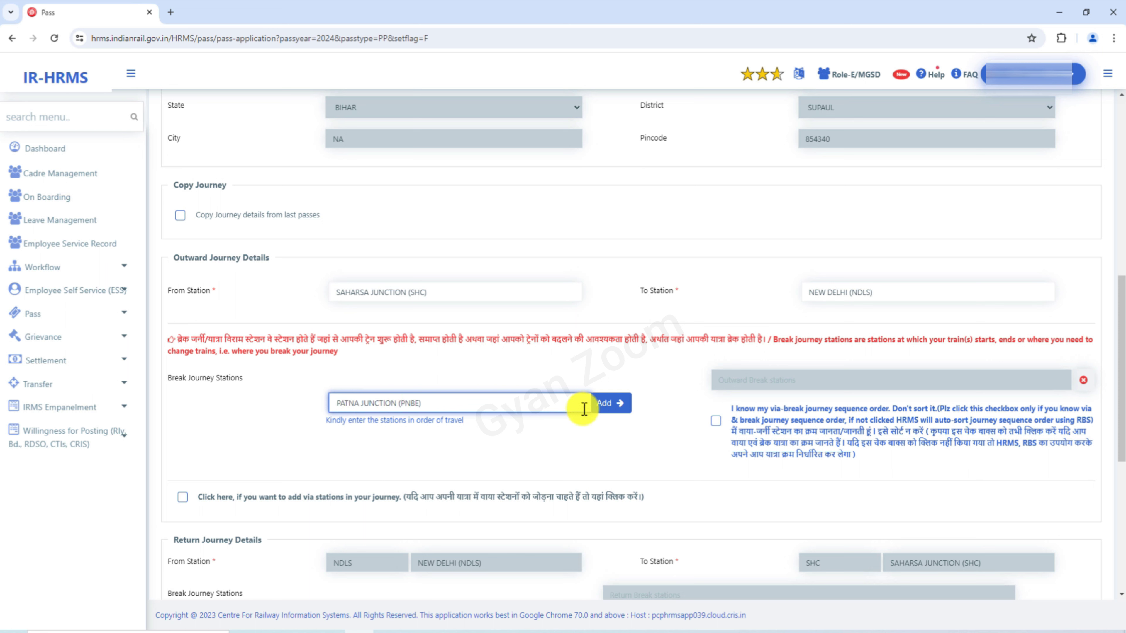
click(611, 403)
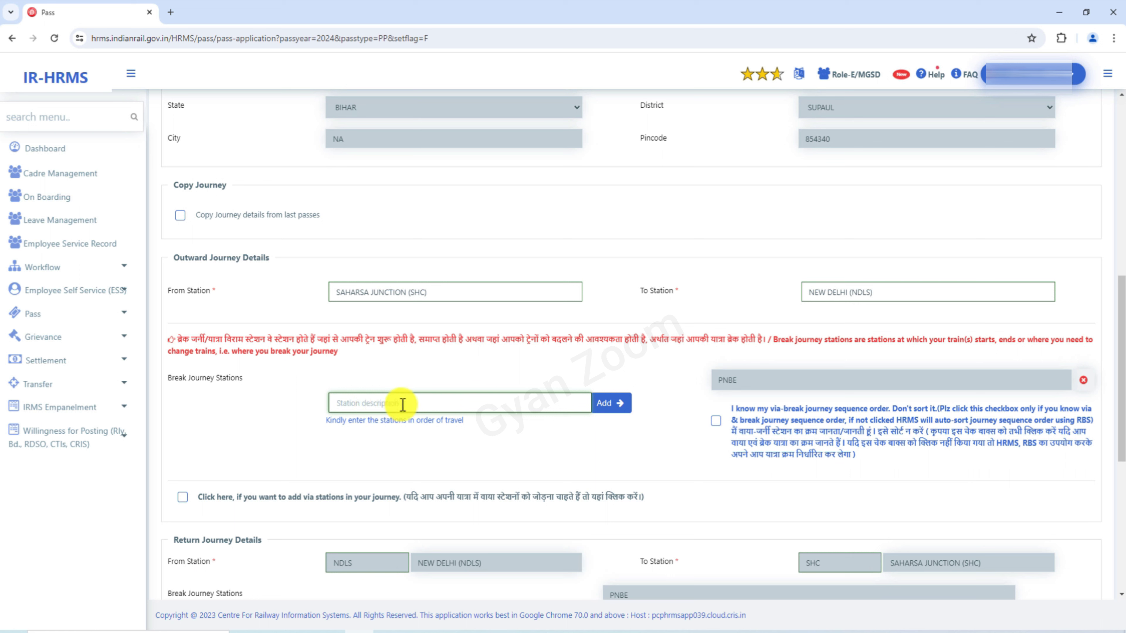
text(ddu)
click(390, 431)
click(611, 404)
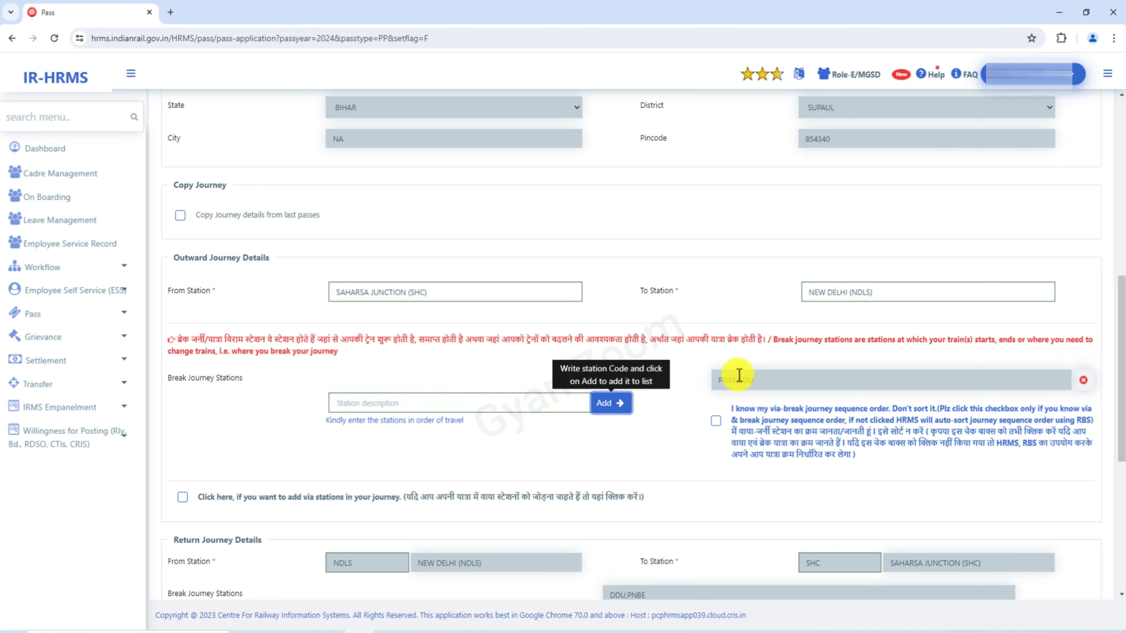
click(427, 407)
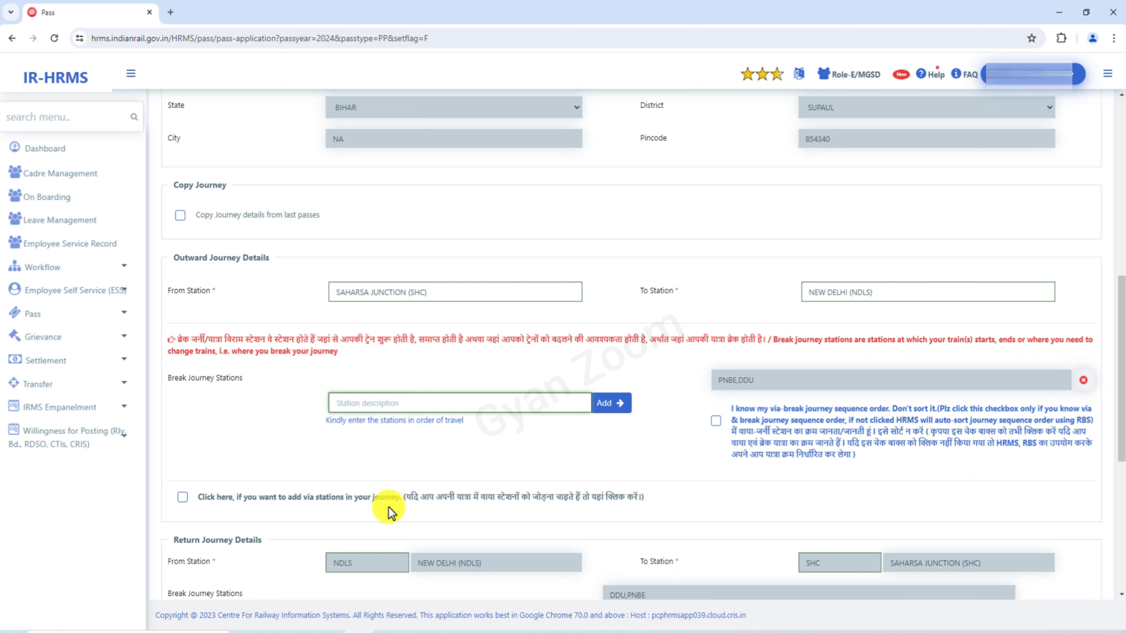
click(182, 497)
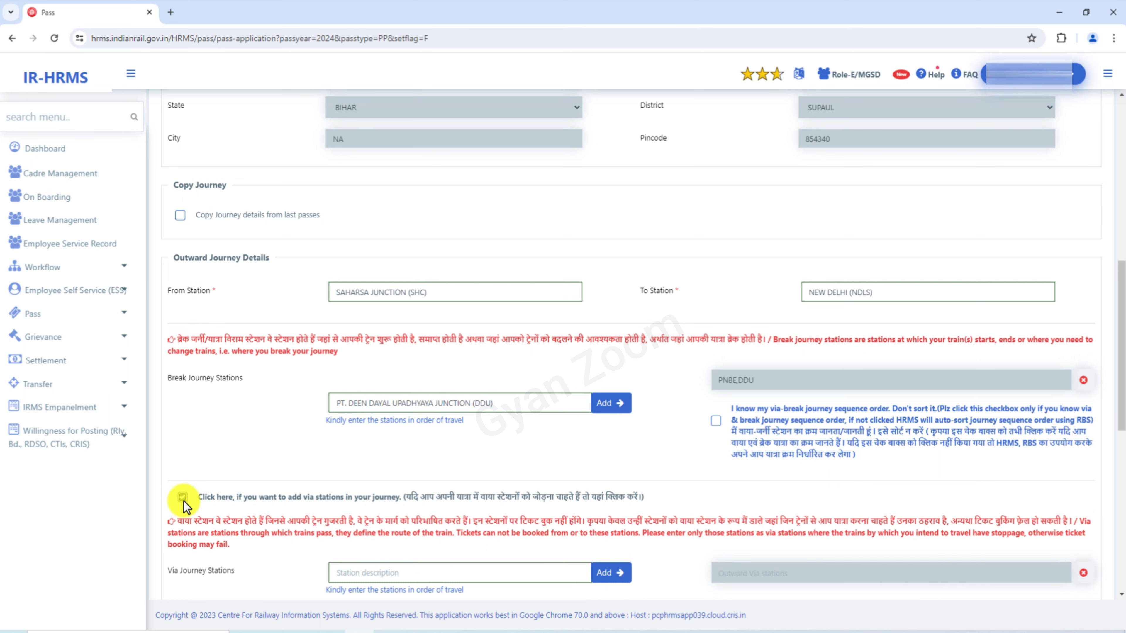
scroll(371, 516, down, 1)
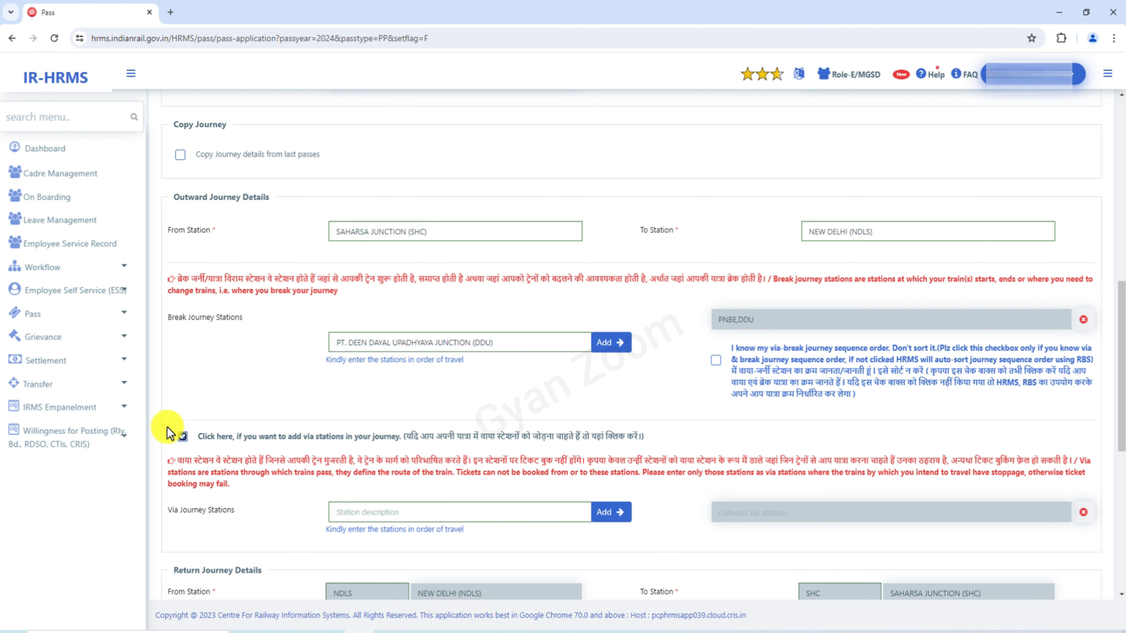
click(182, 436)
Include all three listed family members in the pass
scroll(292, 519, down, 1)
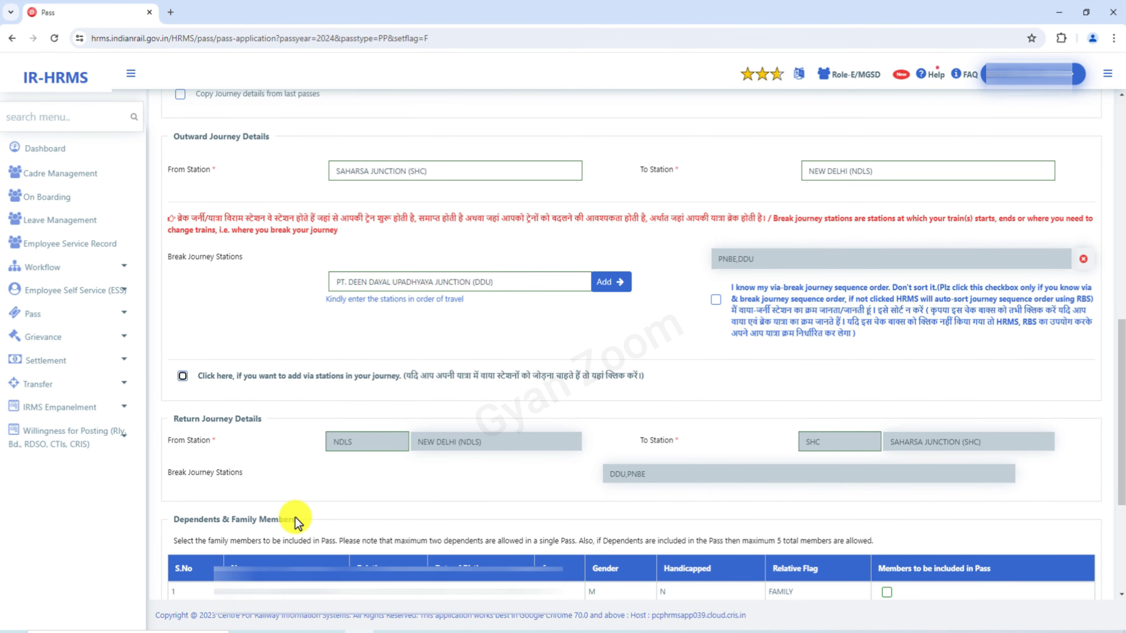
scroll(297, 522, down, 4)
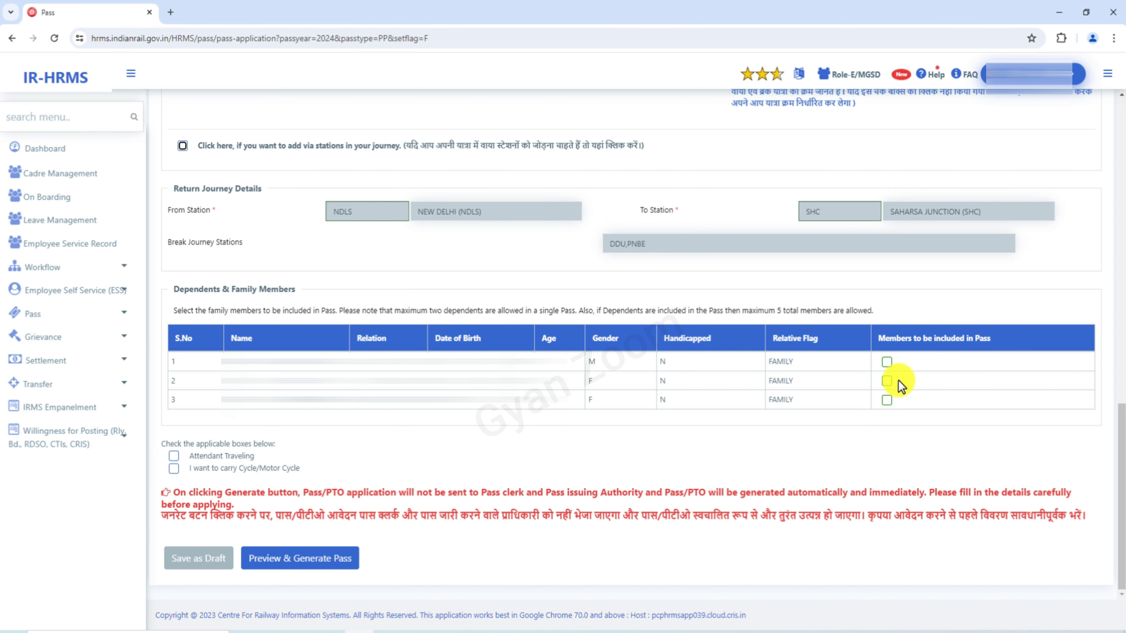
click(887, 361)
click(886, 381)
click(886, 400)
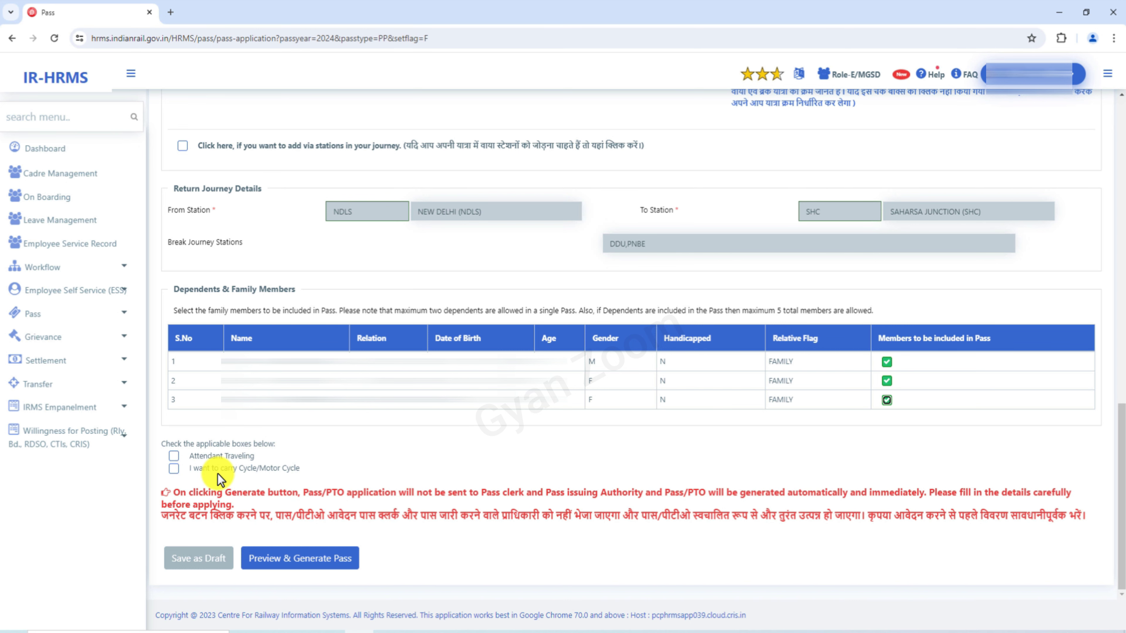
Preview the pass application, accept the declaration on non-suspension and pass rules, and generate the pass, confirming its issue
click(303, 562)
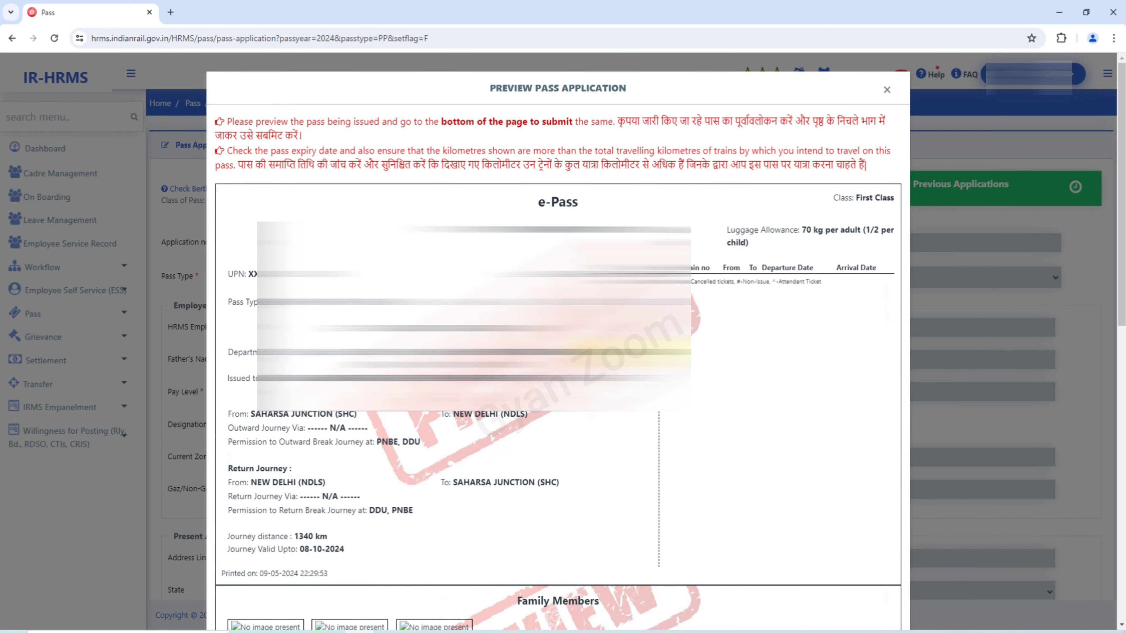
scroll(628, 440, down, 10)
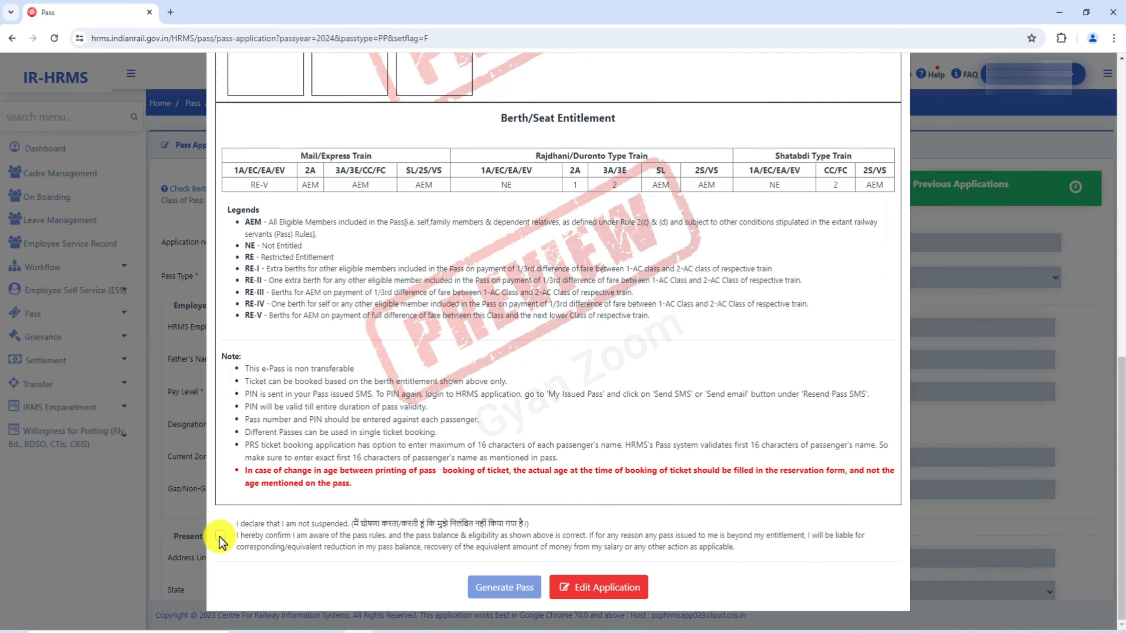
click(221, 536)
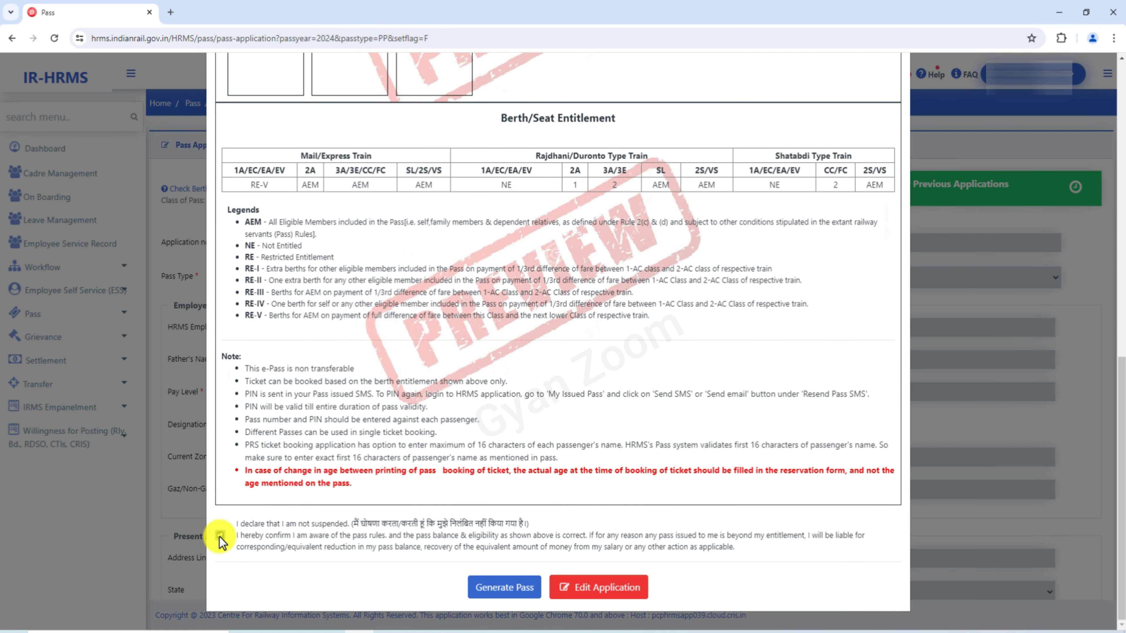
click(512, 592)
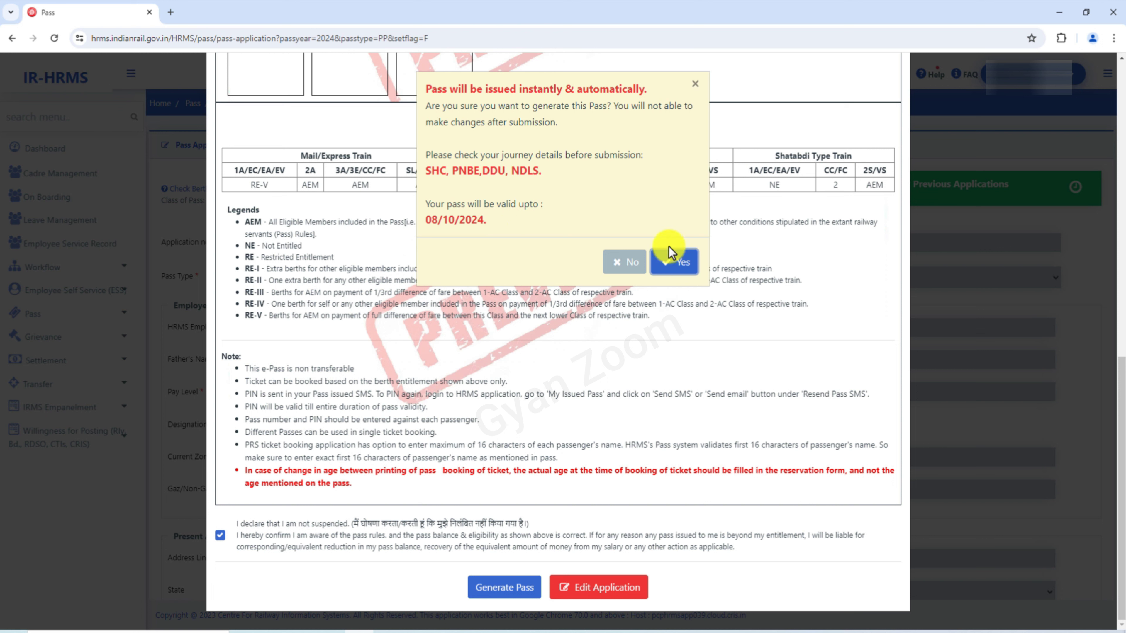
click(678, 262)
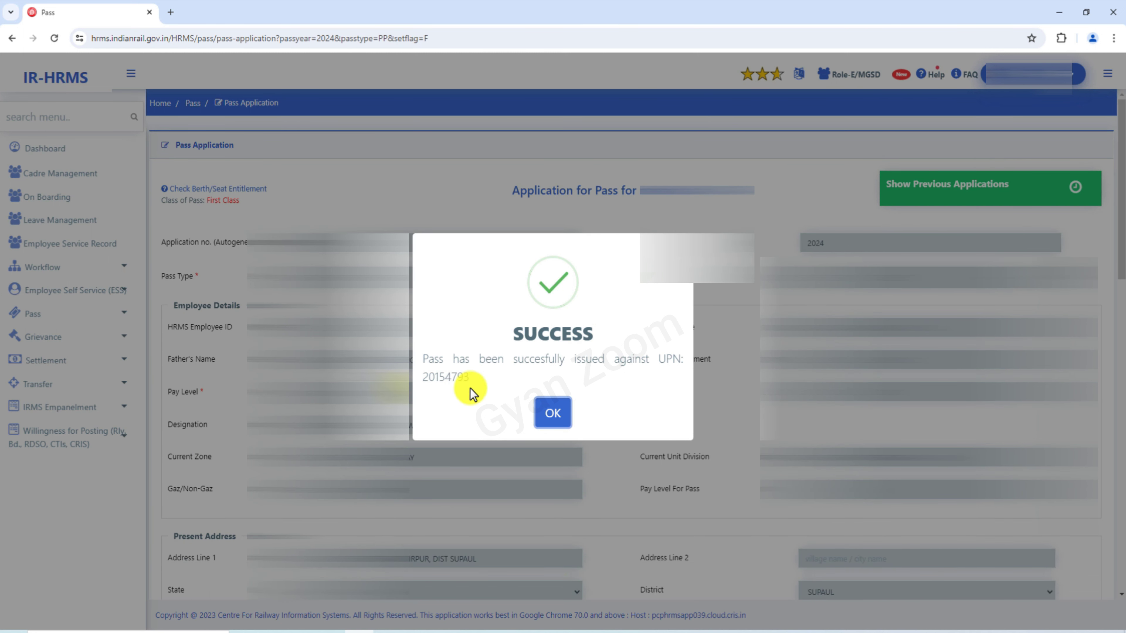
click(567, 421)
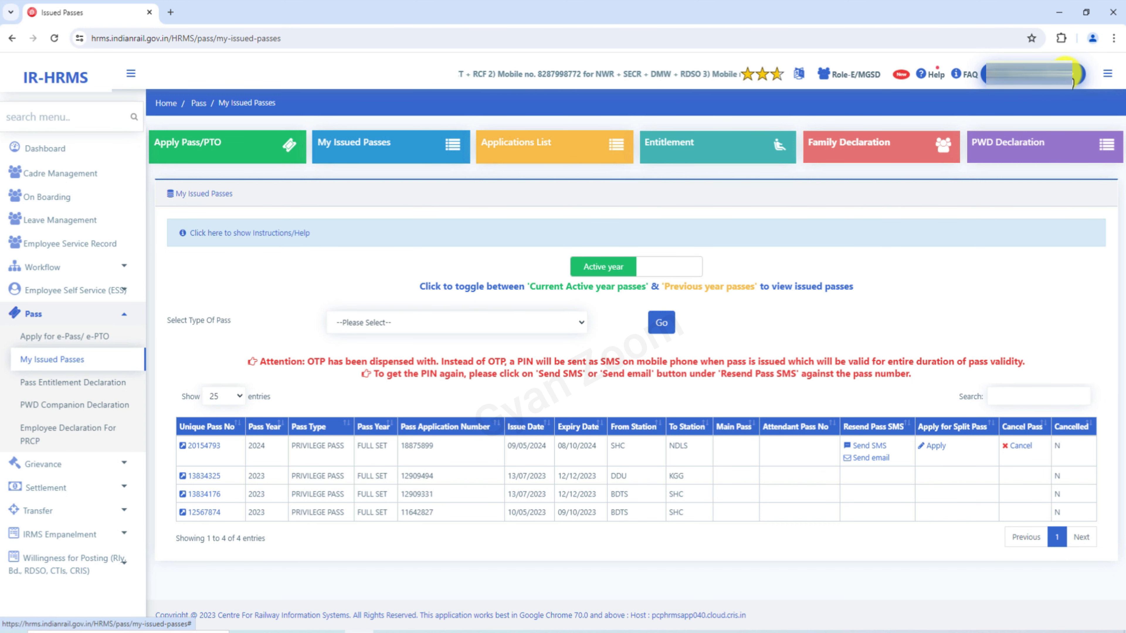
Log out of the HRMS account
click(1073, 82)
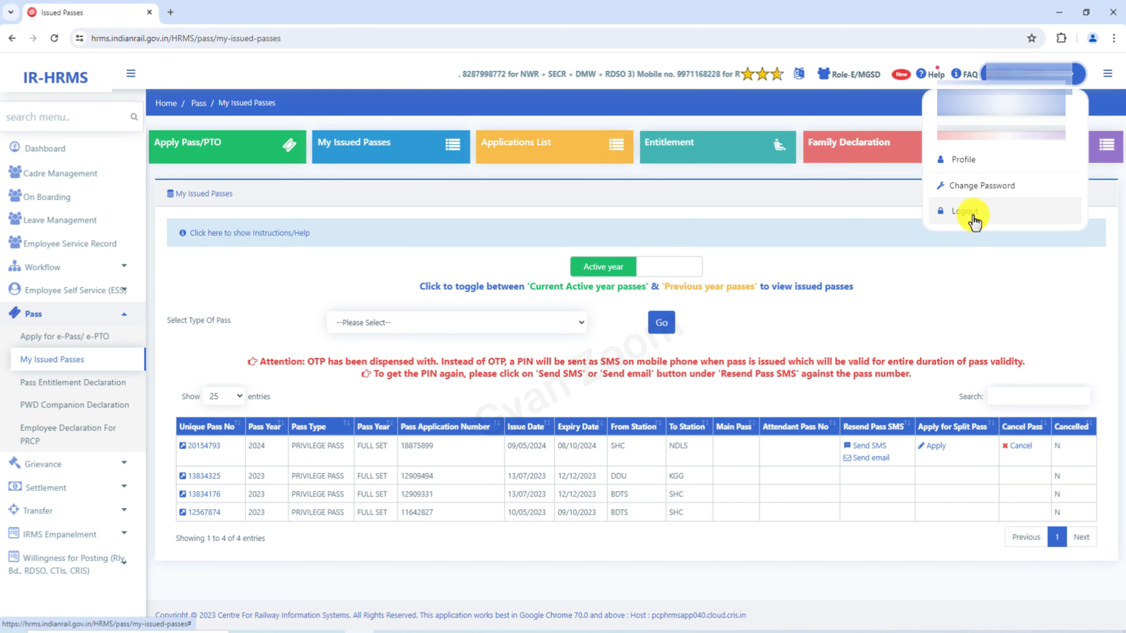
click(971, 214)
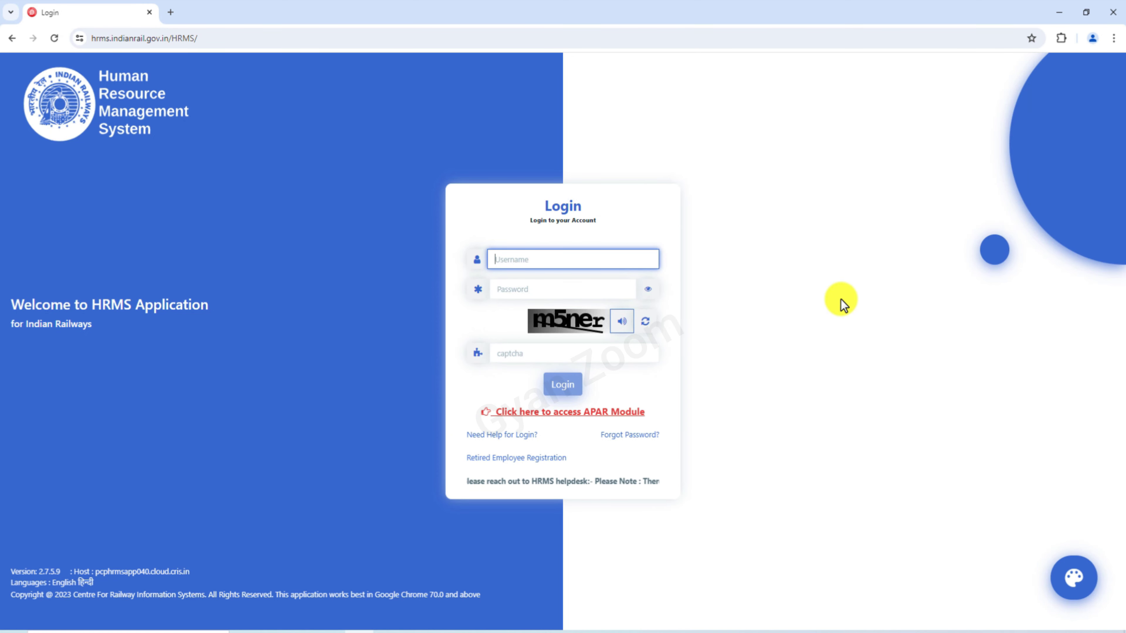